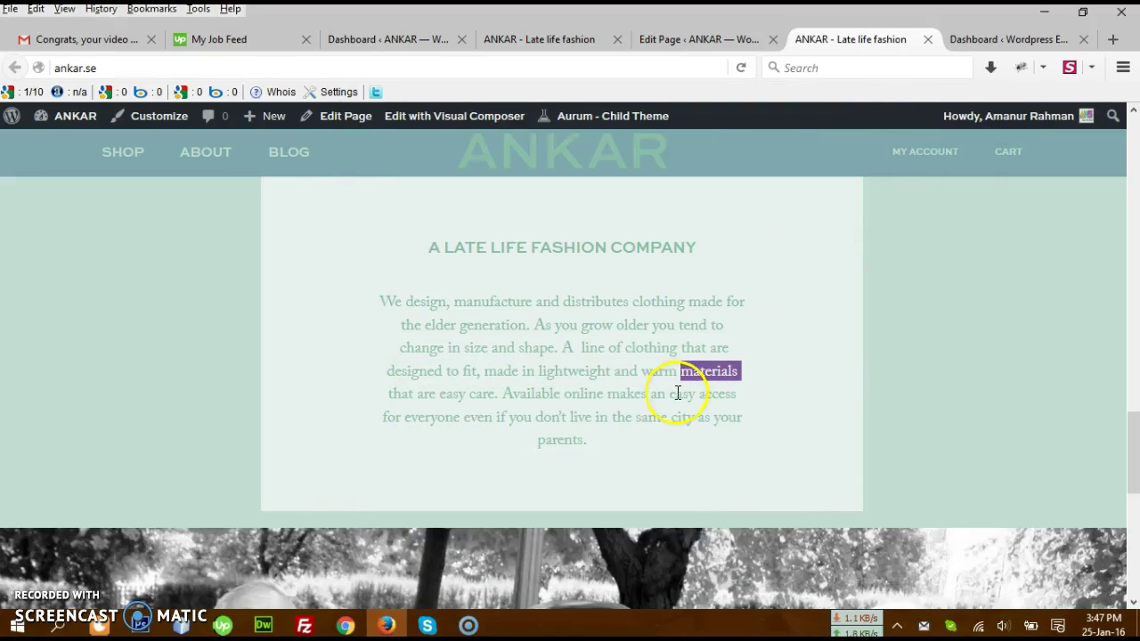
- Examine the spacing above, below and beside the text in the "A Late Life Fashion Company" section of the live homepage
{"action": "left_click", "coordinate": [766, 363]}
{"action": "scroll", "coordinate": [648, 454], "scroll_direction": "up", "scroll_amount": 3}
{"action": "left_click_drag", "start_coordinate": [400, 351], "coordinate": [641, 499]}
{"action": "scroll", "coordinate": [694, 441], "scroll_direction": "down", "scroll_amount": 3}
{"action": "left_click", "coordinate": [623, 442]}
{"action": "scroll", "coordinate": [662, 433], "scroll_direction": "up", "scroll_amount": 3}
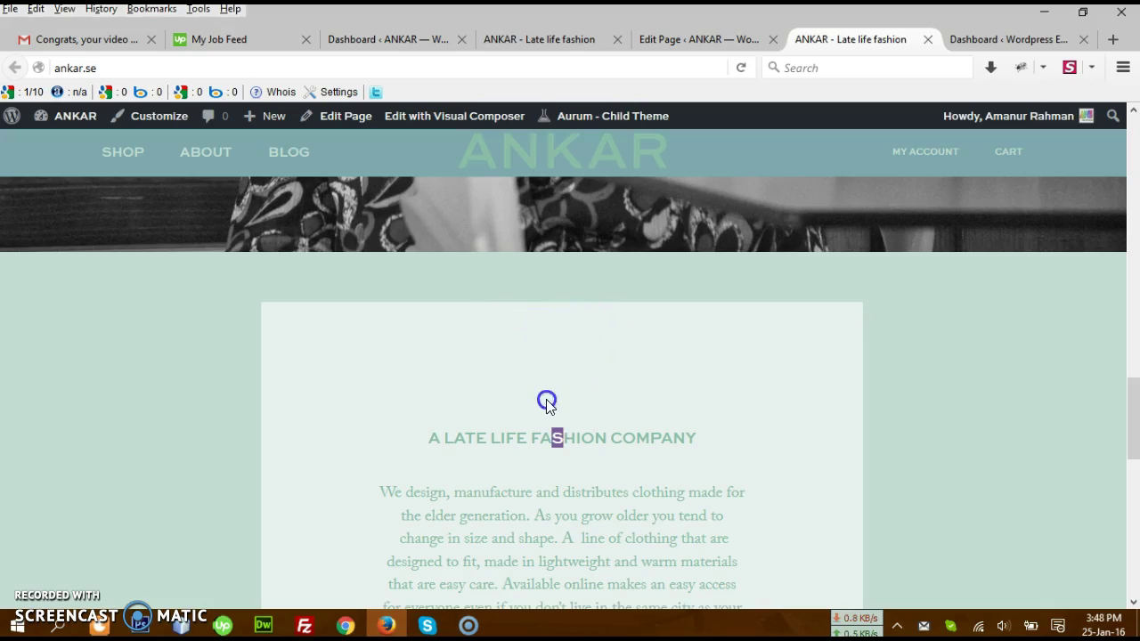
{"action": "left_click", "coordinate": [565, 311]}
{"action": "left_click", "coordinate": [578, 398]}
{"action": "scroll", "coordinate": [585, 347], "scroll_direction": "down", "scroll_amount": 3}
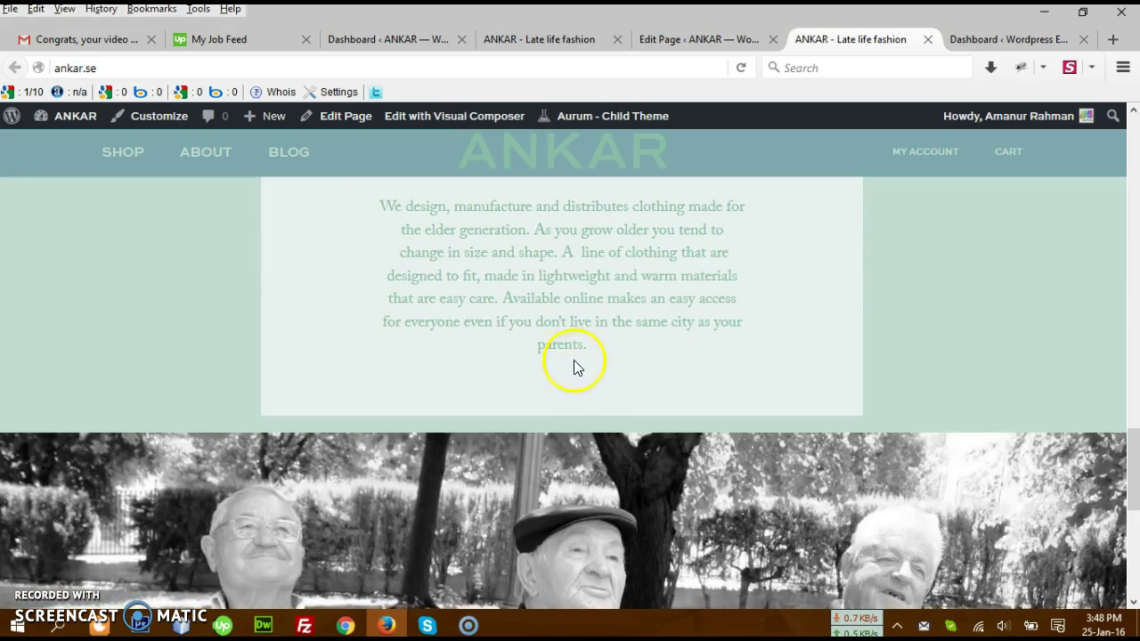
{"action": "left_click_drag", "start_coordinate": [575, 365], "coordinate": [570, 397]}
{"action": "scroll", "coordinate": [762, 357], "scroll_direction": "up", "scroll_amount": 2}
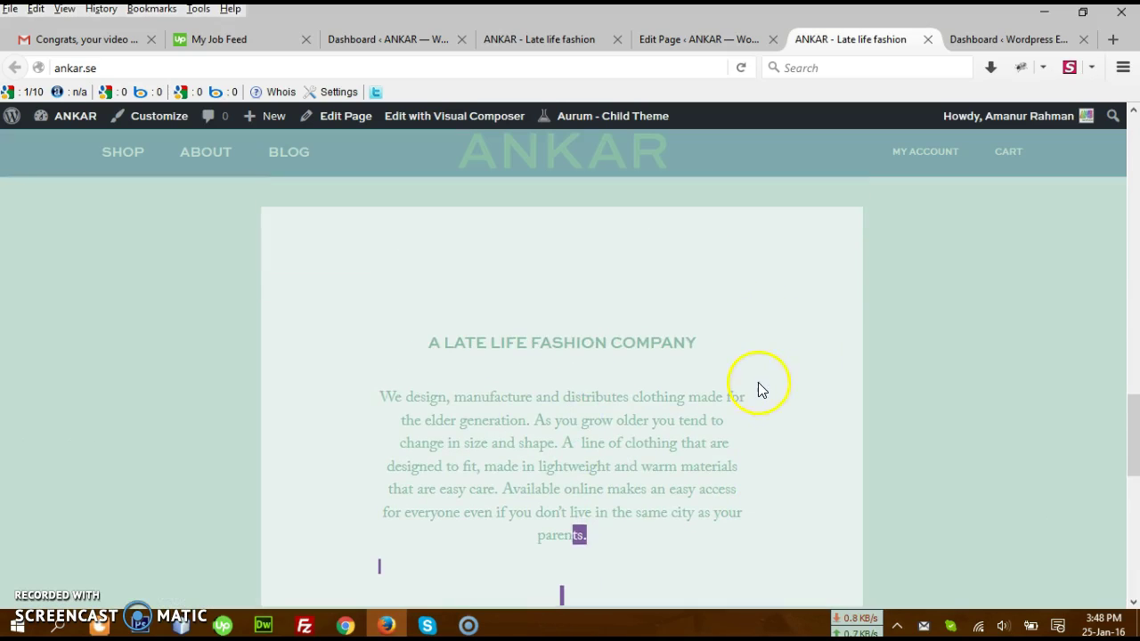
{"action": "left_click", "coordinate": [842, 392]}
{"action": "left_click_drag", "start_coordinate": [374, 415], "coordinate": [305, 437]}
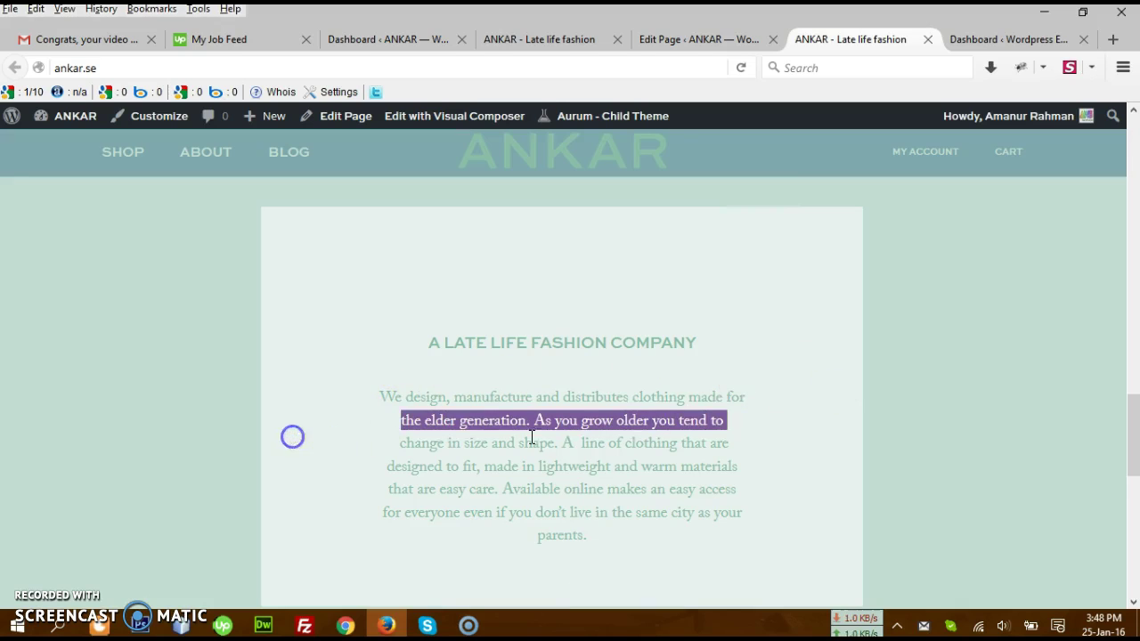
{"action": "left_click", "coordinate": [662, 388]}
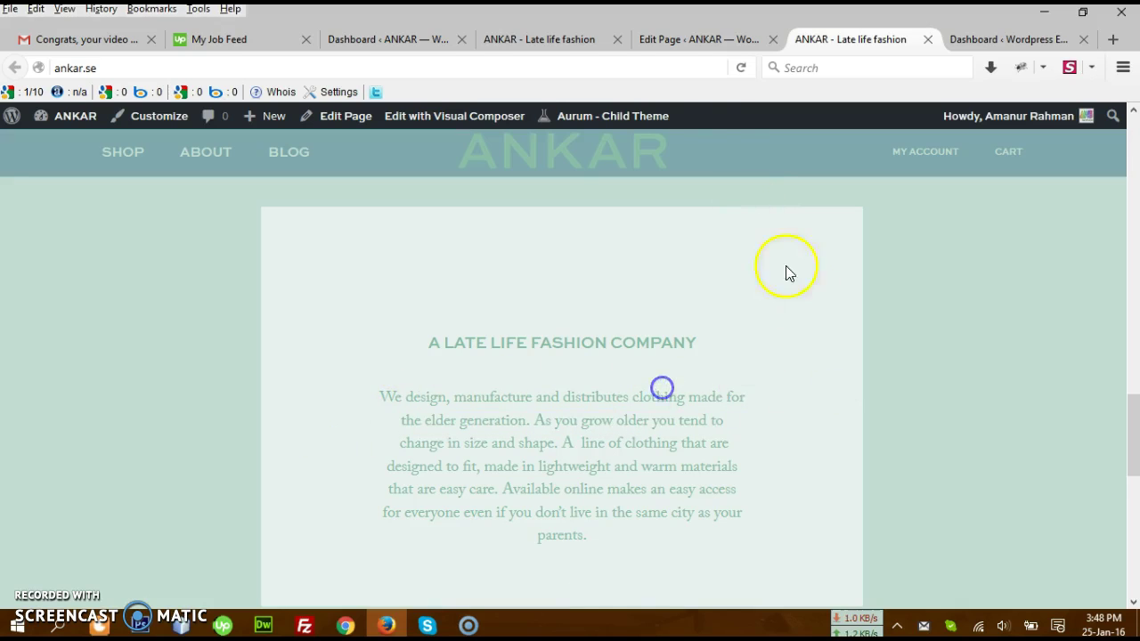
- In the page editor, open the design options of the "A Late Life Fashion Company" text block
{"action": "left_click", "coordinate": [721, 44]}
{"action": "scroll", "coordinate": [499, 383], "scroll_direction": "down", "scroll_amount": 5}
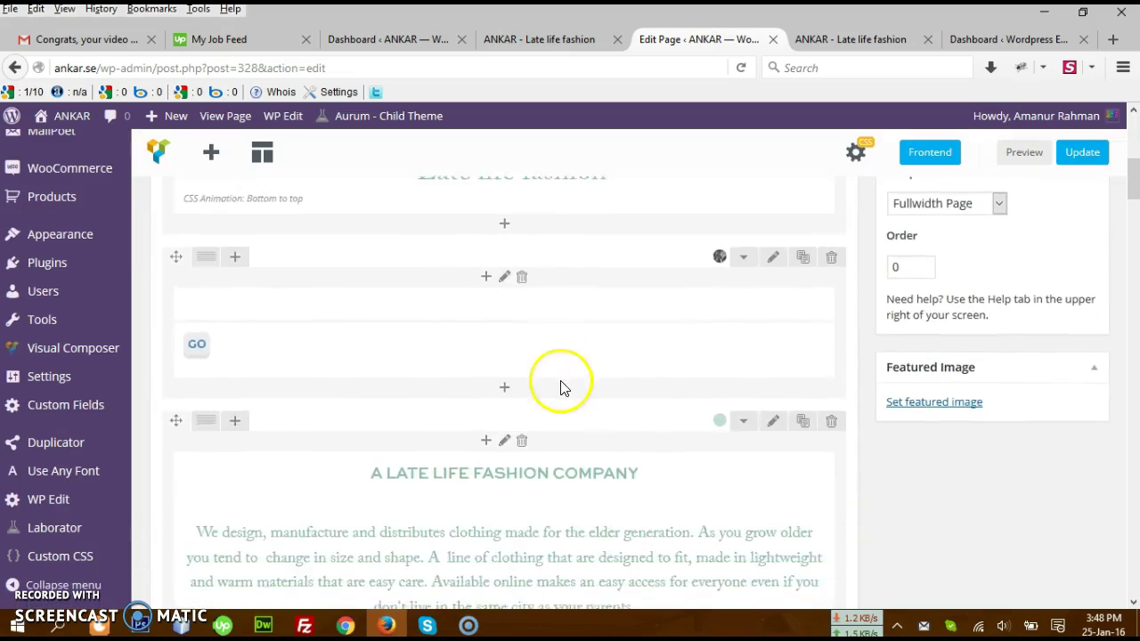
{"action": "scroll", "coordinate": [562, 389], "scroll_direction": "down", "scroll_amount": 2}
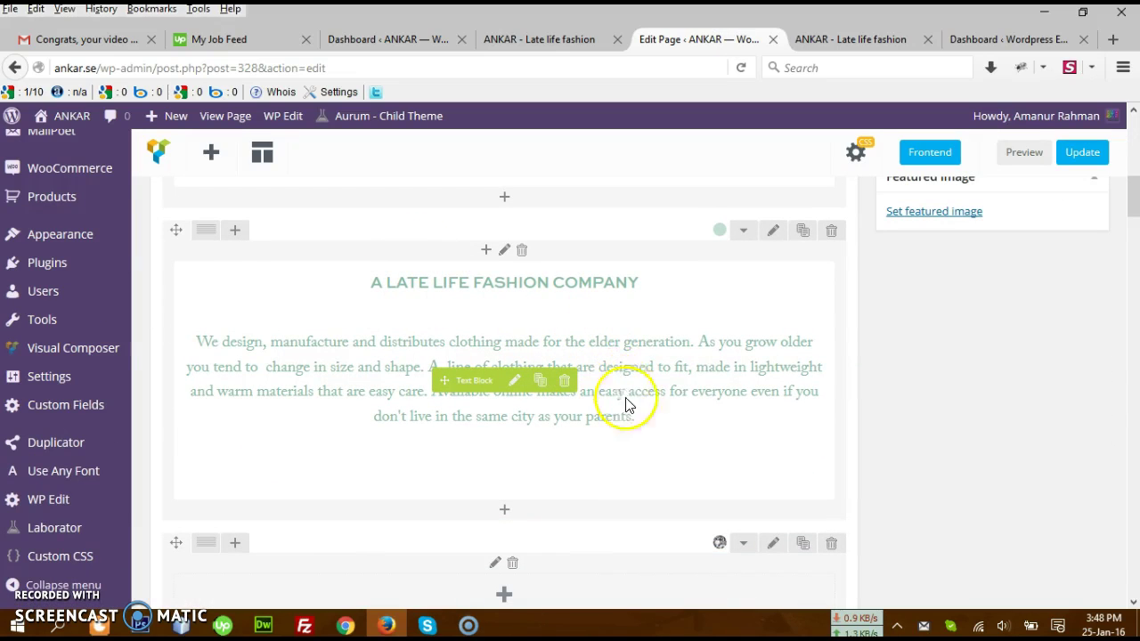
{"action": "left_click", "coordinate": [515, 383]}
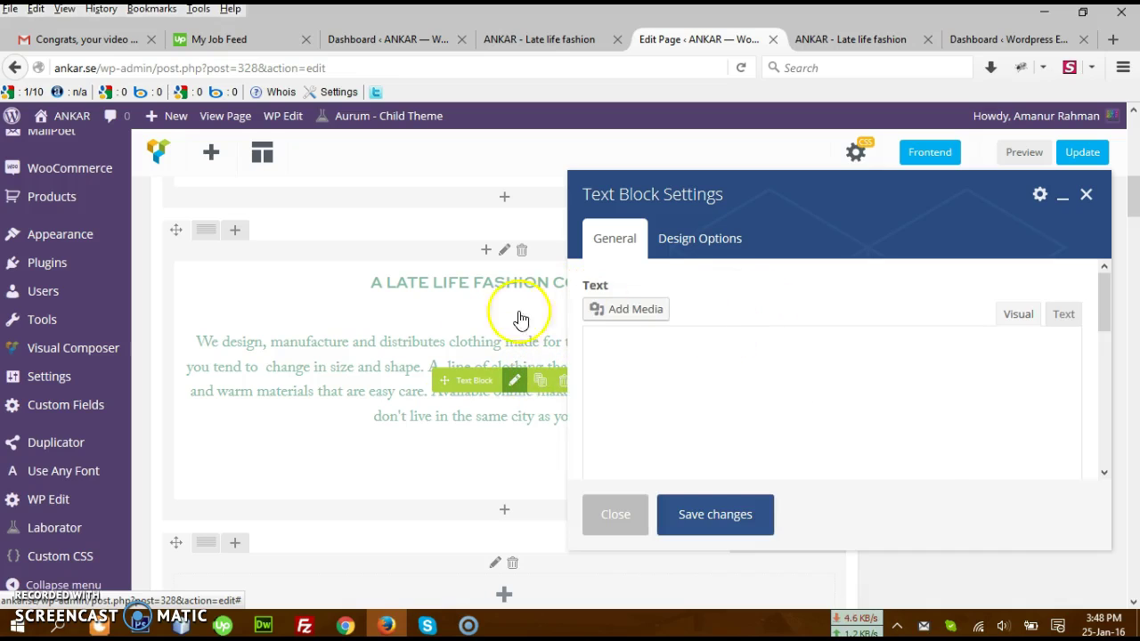
{"action": "scroll", "coordinate": [786, 370], "scroll_direction": "down", "scroll_amount": 1}
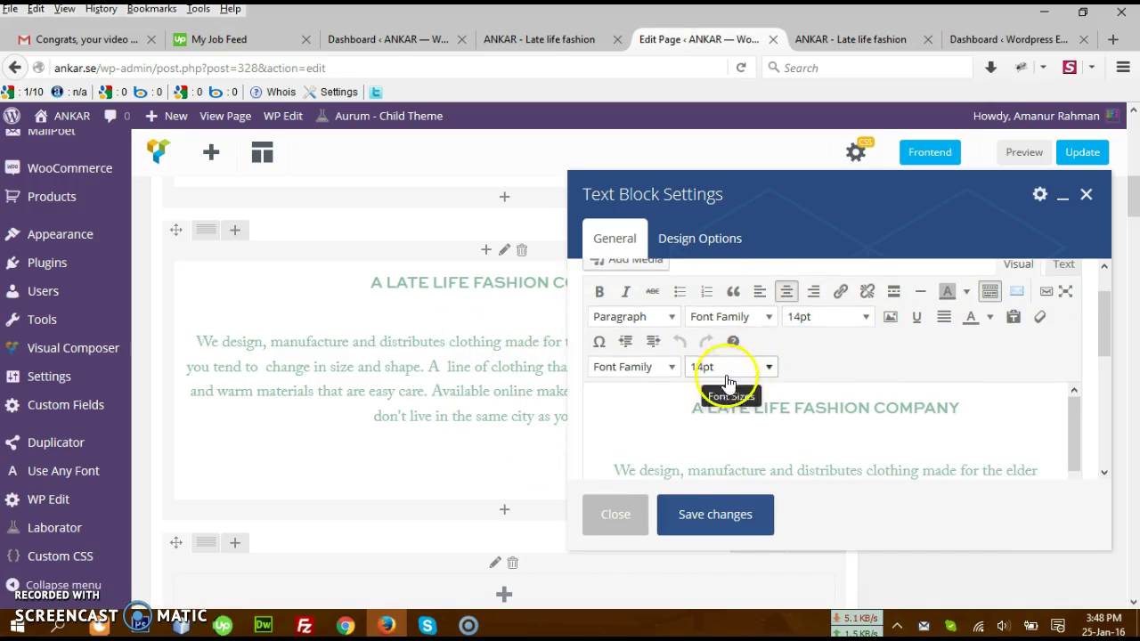
{"action": "left_click", "coordinate": [715, 239]}
{"action": "scroll", "coordinate": [802, 314], "scroll_direction": "down", "scroll_amount": 1}
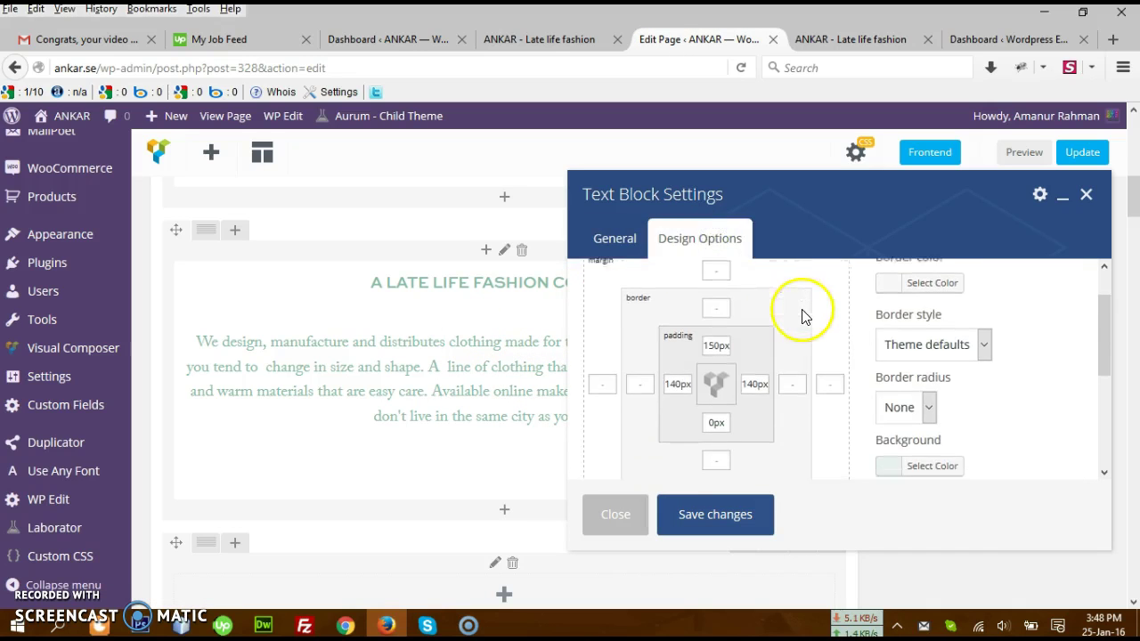
- Set the text block's top padding to 50px and save the block's settings
{"action": "double_click", "coordinate": [672, 336]}
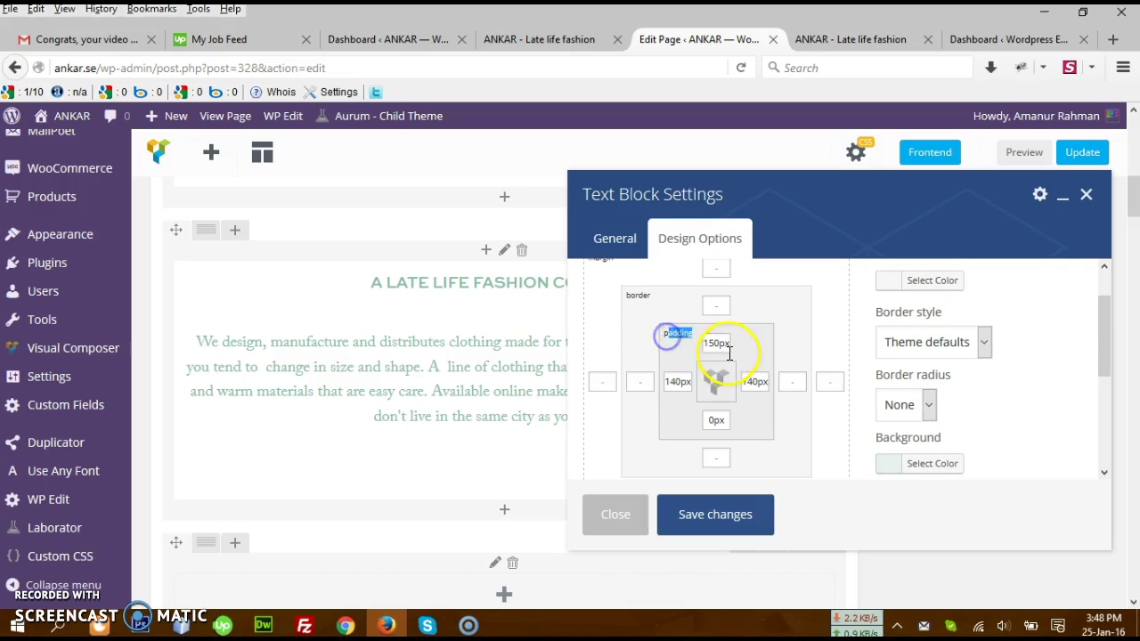
{"action": "left_click", "coordinate": [710, 344]}
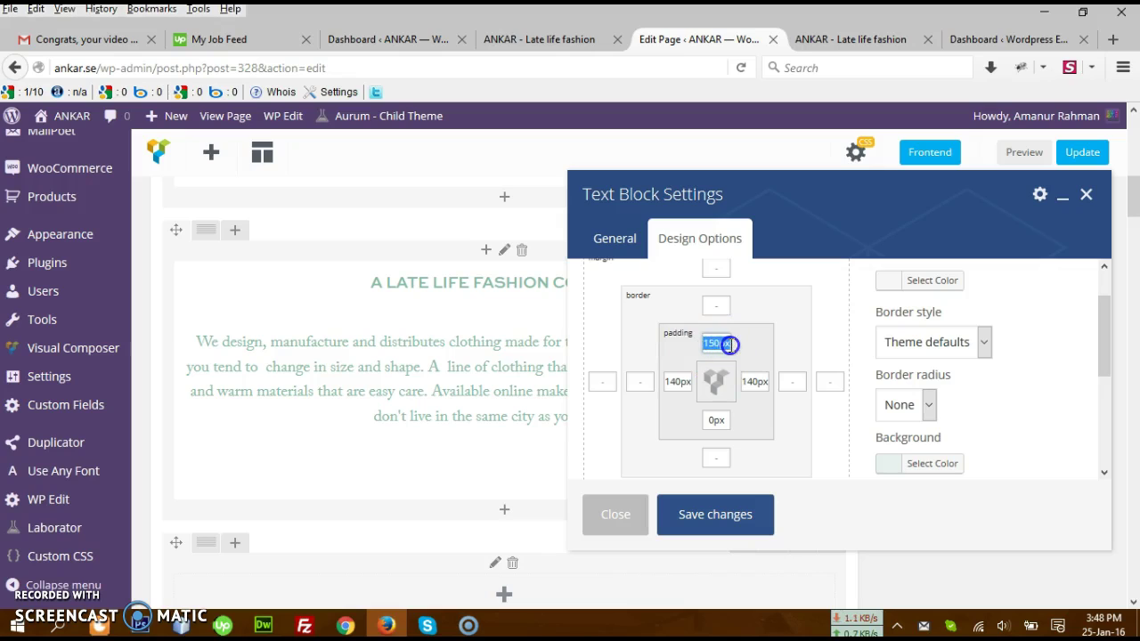
{"action": "left_click", "coordinate": [726, 420]}
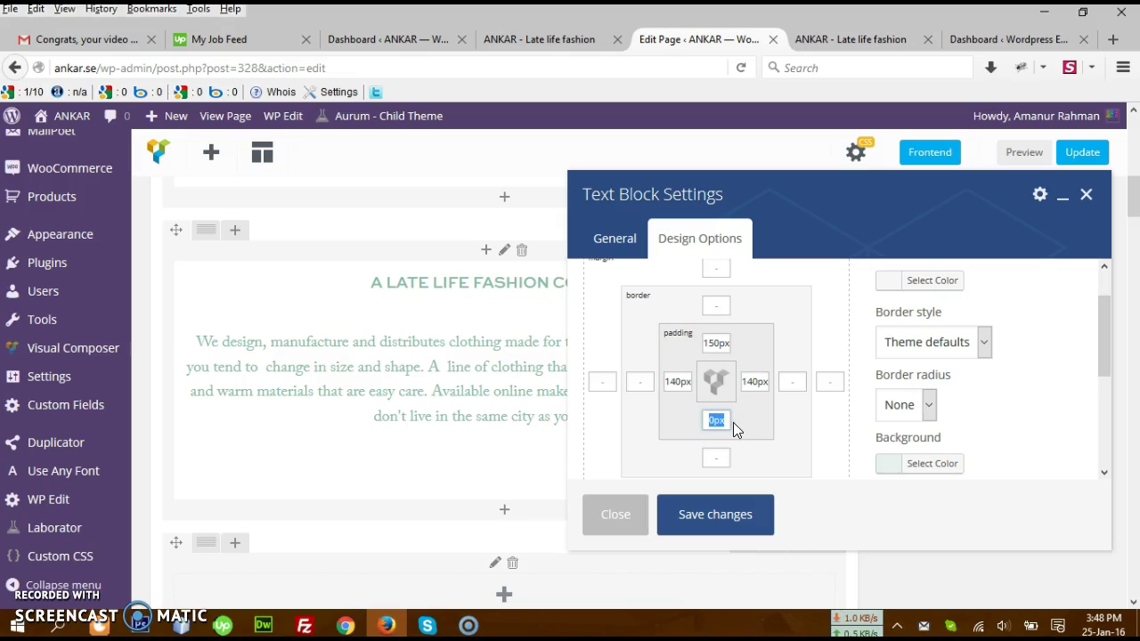
{"action": "left_click", "coordinate": [724, 419]}
{"action": "left_click", "coordinate": [721, 421]}
{"action": "left_click", "coordinate": [745, 428]}
{"action": "left_click", "coordinate": [713, 422]}
{"action": "left_click", "coordinate": [680, 382]}
{"action": "left_click", "coordinate": [759, 383]}
{"action": "left_click", "coordinate": [716, 344]}
{"action": "left_click", "coordinate": [718, 514]}
- Update the page and reload the live homepage to apply the new top padding
{"action": "left_click", "coordinate": [1052, 175]}
{"action": "left_click", "coordinate": [1073, 155]}
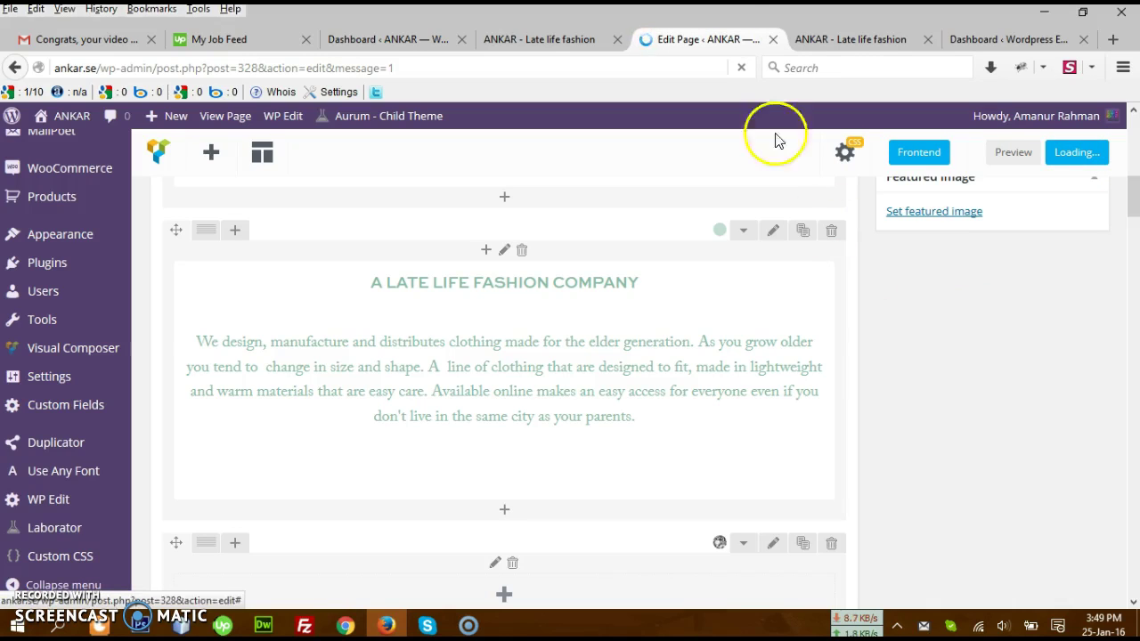
{"action": "left_click", "coordinate": [814, 40]}
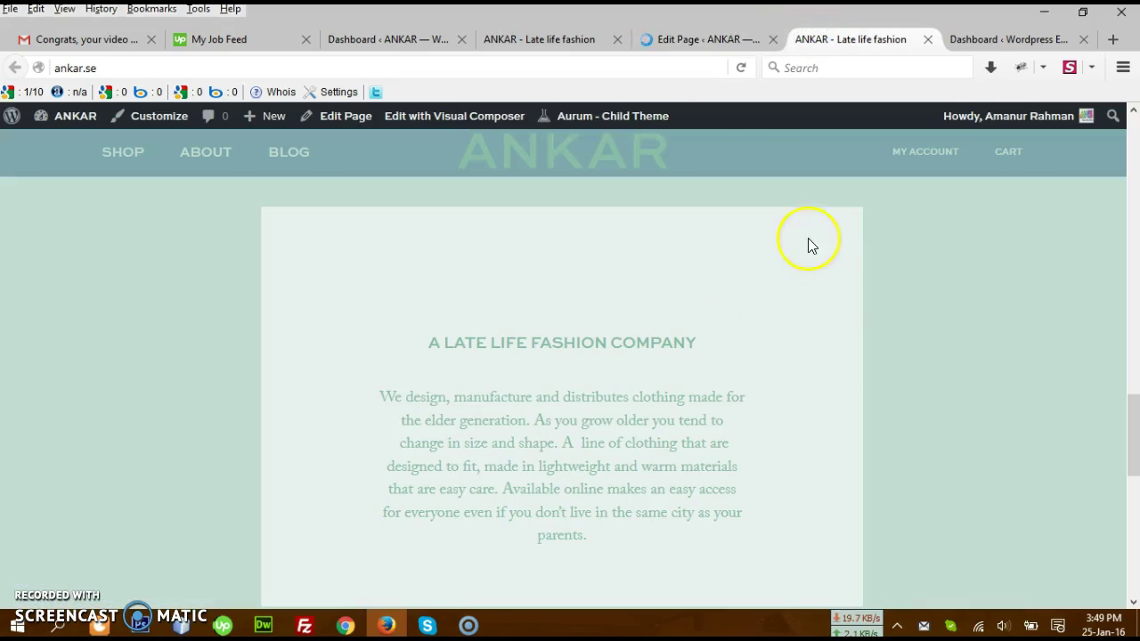
{"action": "left_click", "coordinate": [744, 67]}
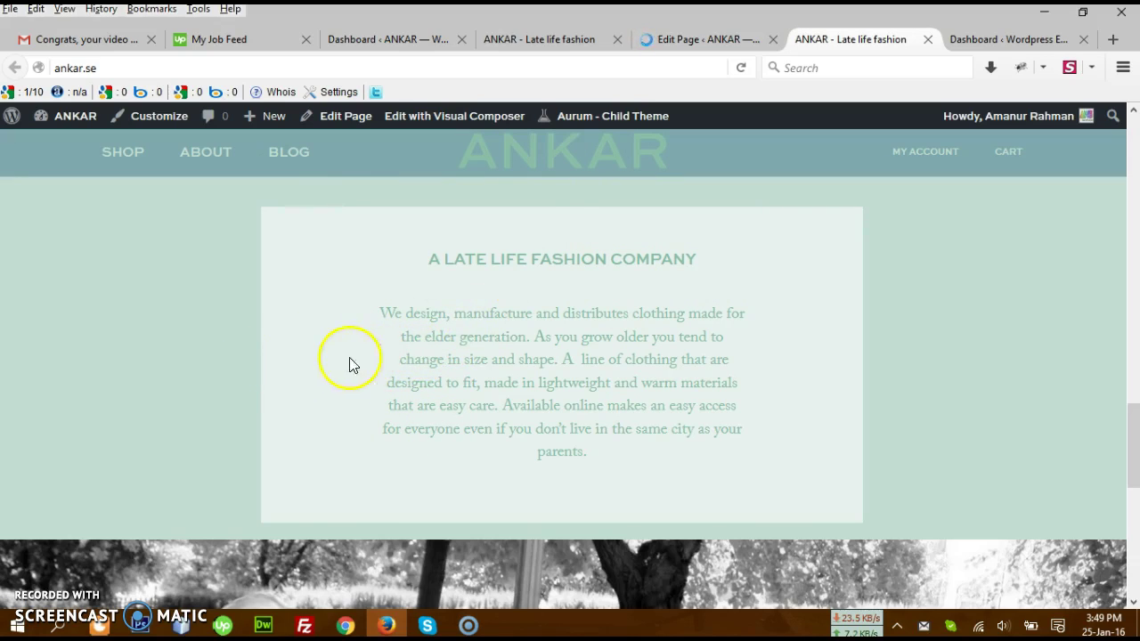
- Examine the text section's top, bottom and side spacing on the reloaded homepage, including its gaps to the neighbouring images
{"action": "left_click_drag", "start_coordinate": [271, 369], "coordinate": [374, 390]}
{"action": "left_click", "coordinate": [769, 380]}
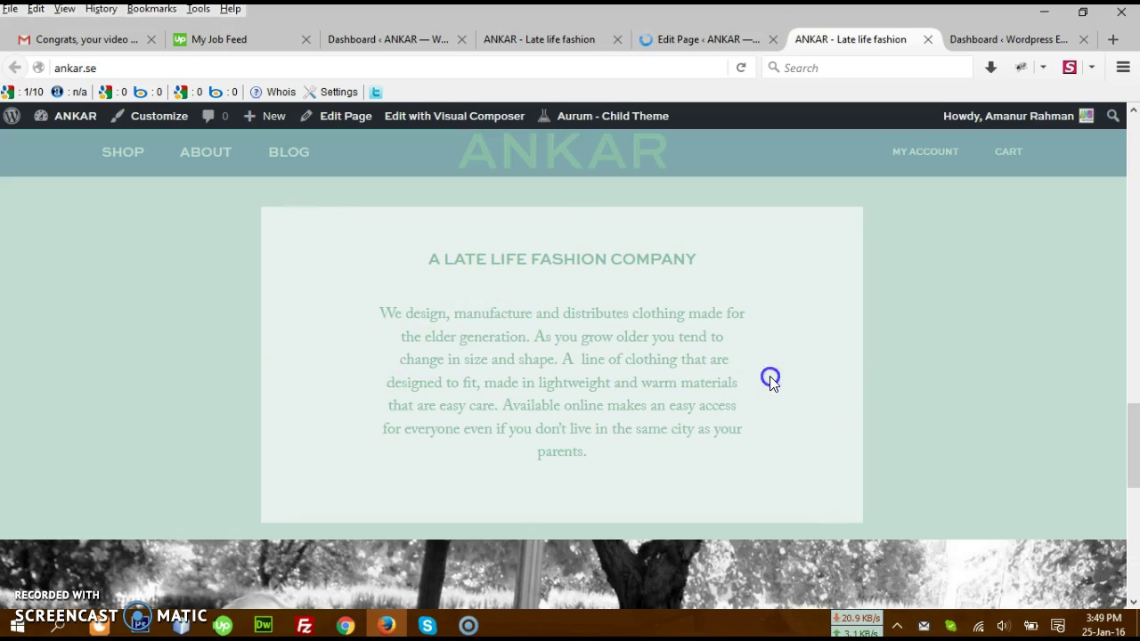
{"action": "left_click", "coordinate": [736, 40]}
{"action": "left_click", "coordinate": [845, 40]}
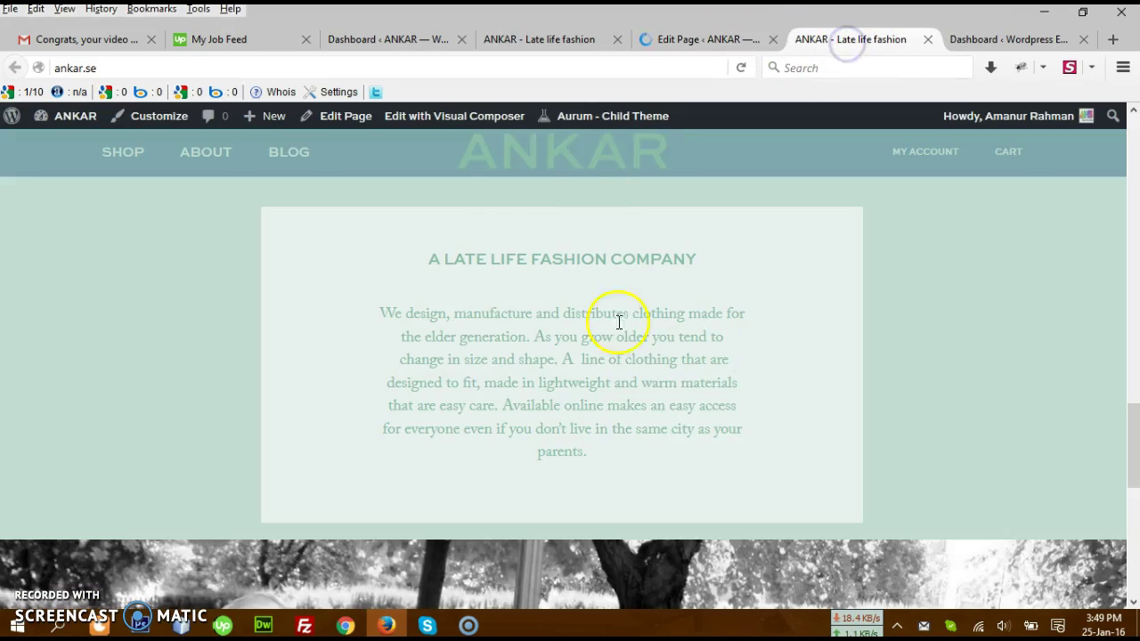
{"action": "scroll", "coordinate": [720, 356], "scroll_direction": "down", "scroll_amount": 2}
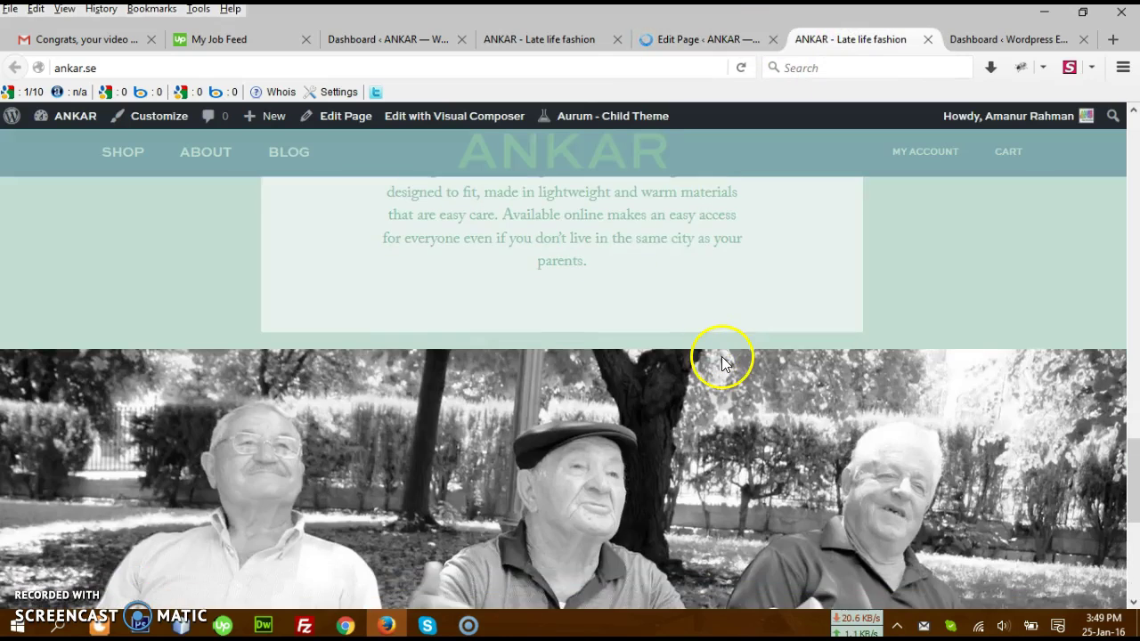
{"action": "scroll", "coordinate": [721, 361], "scroll_direction": "up", "scroll_amount": 2}
{"action": "left_click", "coordinate": [369, 362]}
{"action": "triple_click", "coordinate": [788, 410]}
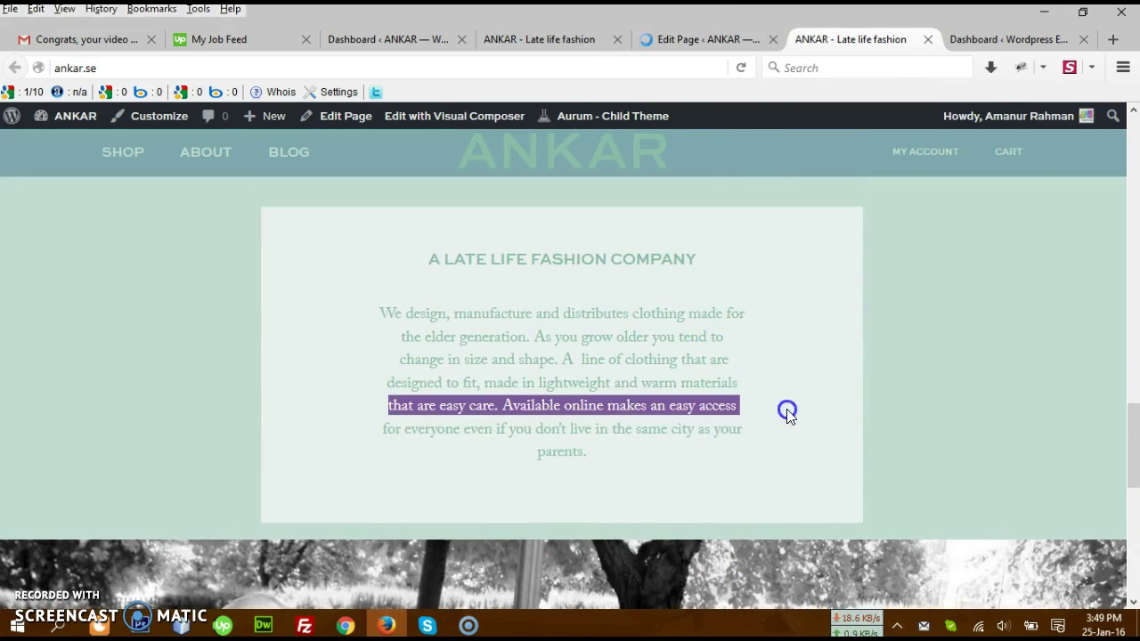
{"action": "left_click", "coordinate": [715, 40]}
{"action": "left_click", "coordinate": [847, 42]}
{"action": "left_click", "coordinate": [571, 222]}
{"action": "left_click", "coordinate": [565, 479]}
{"action": "left_click", "coordinate": [741, 460]}
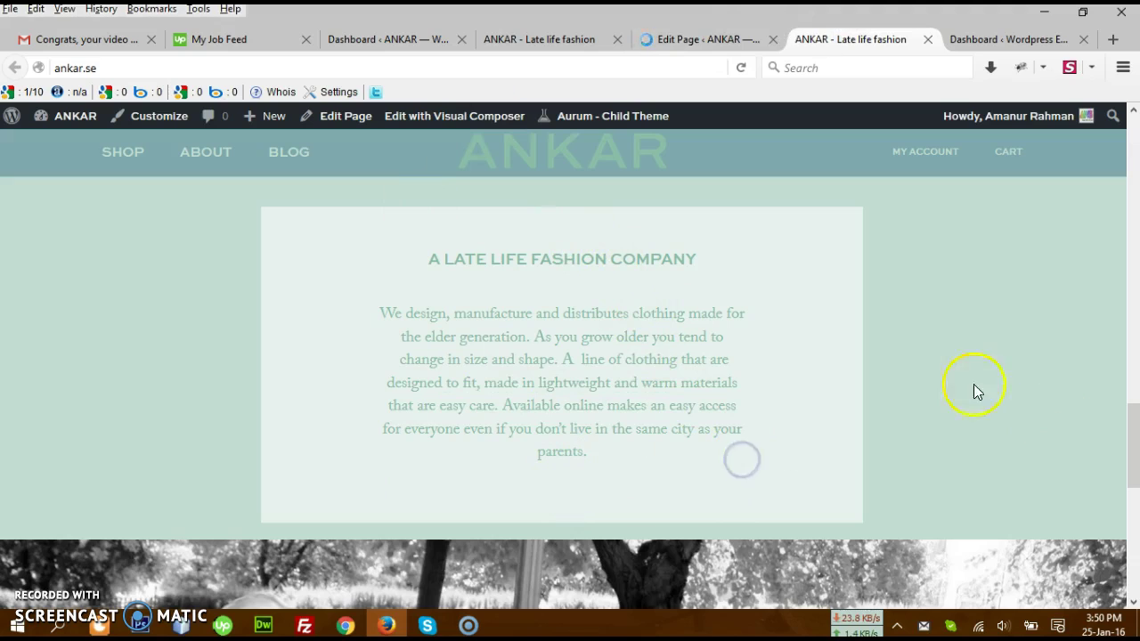
{"action": "scroll", "coordinate": [623, 375], "scroll_direction": "up", "scroll_amount": 2}
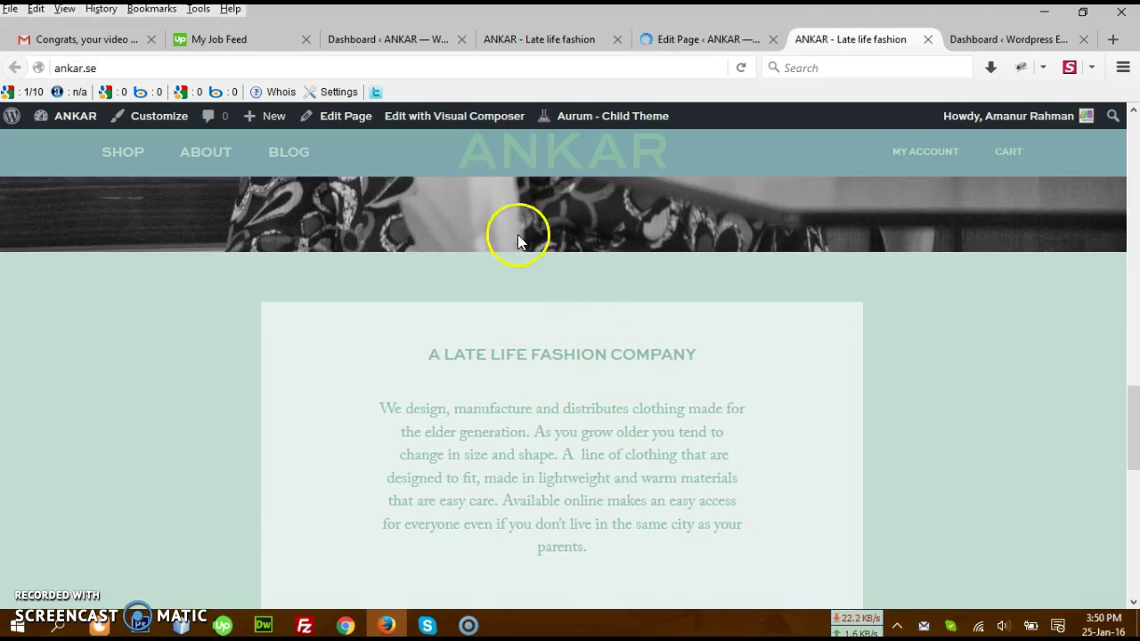
{"action": "scroll", "coordinate": [801, 352], "scroll_direction": "down", "scroll_amount": 2}
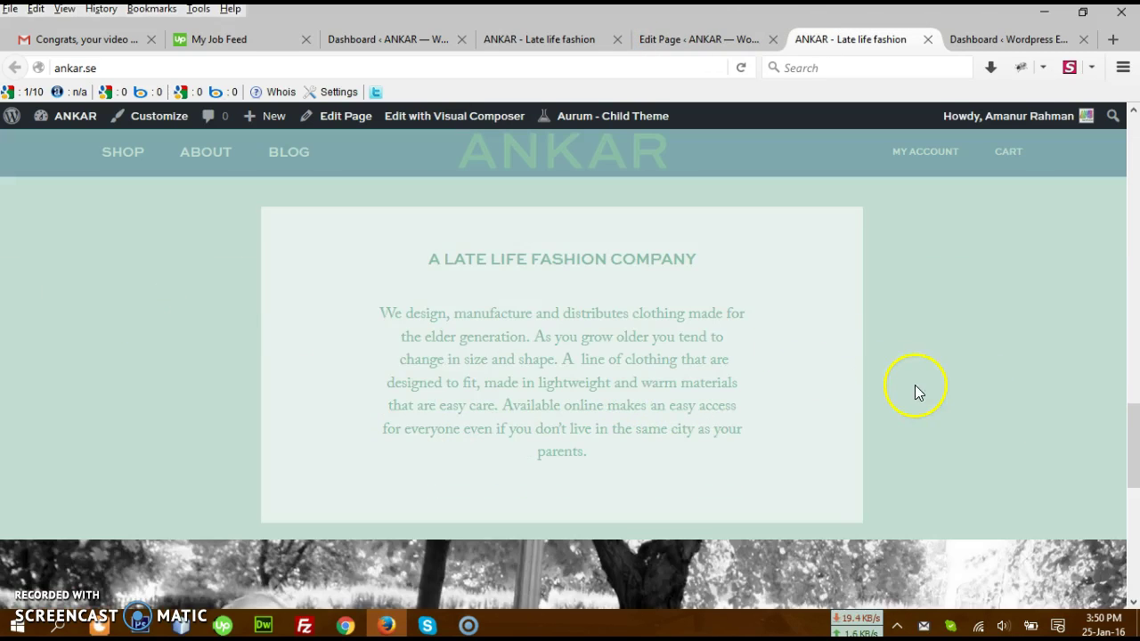
{"action": "scroll", "coordinate": [915, 385], "scroll_direction": "up", "scroll_amount": 2}
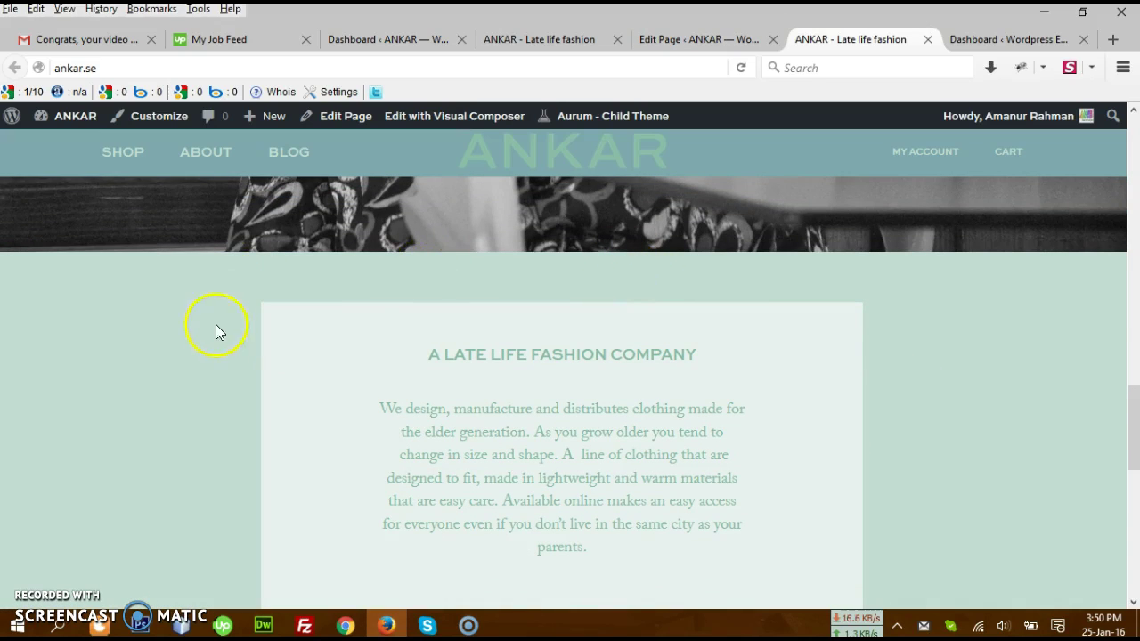
{"action": "scroll", "coordinate": [220, 347], "scroll_direction": "down", "scroll_amount": 2}
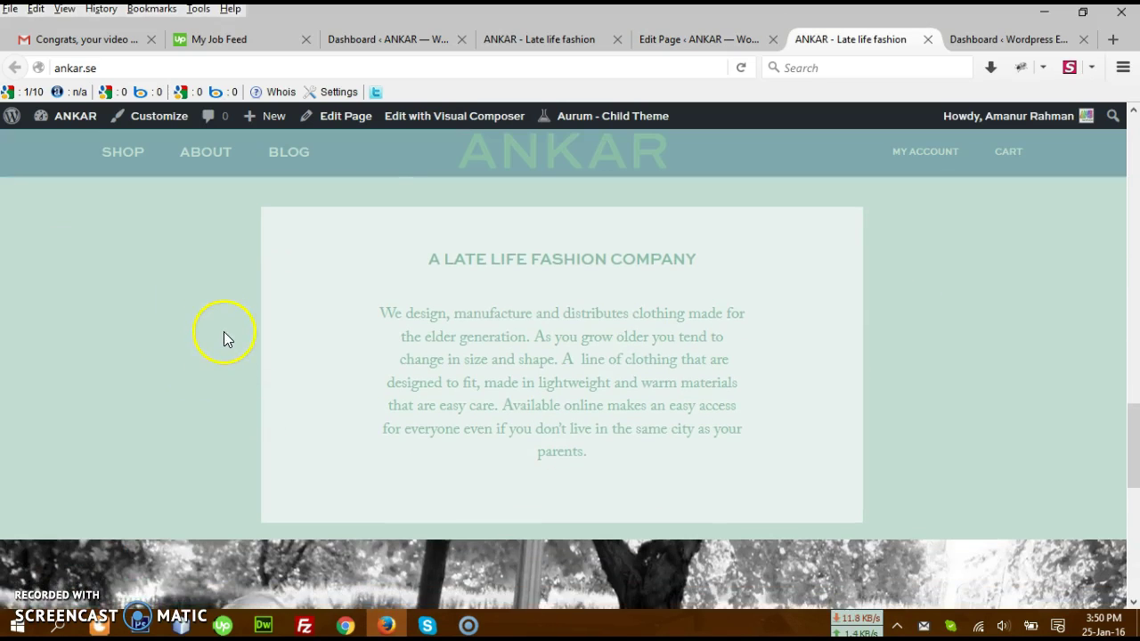
{"action": "scroll", "coordinate": [224, 338], "scroll_direction": "up", "scroll_amount": 2}
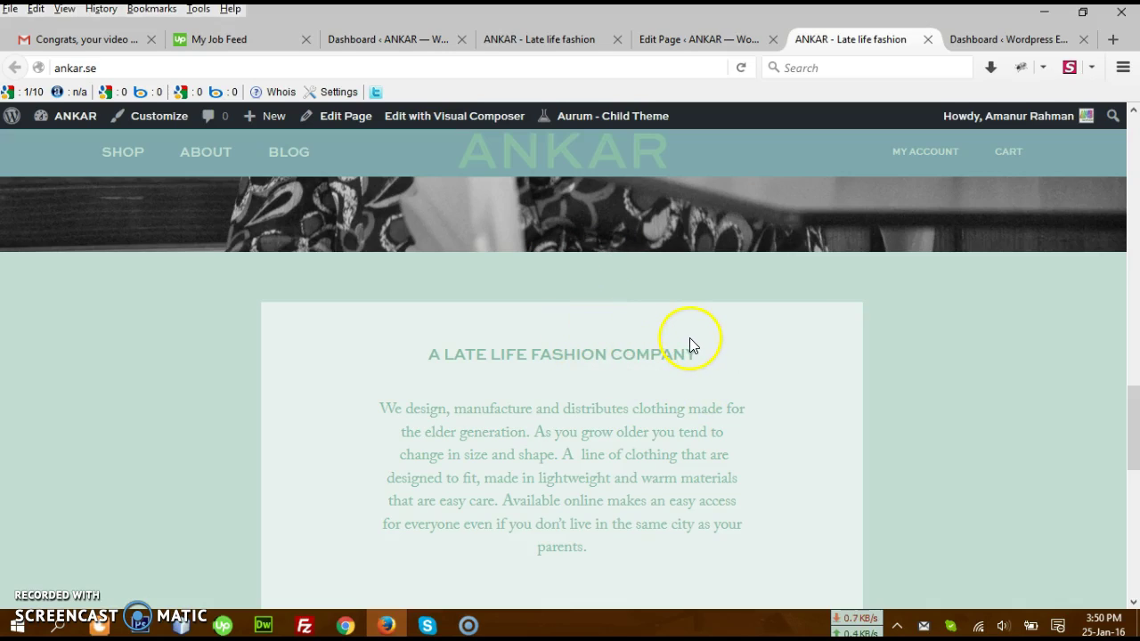
{"action": "scroll", "coordinate": [647, 374], "scroll_direction": "down", "scroll_amount": 2}
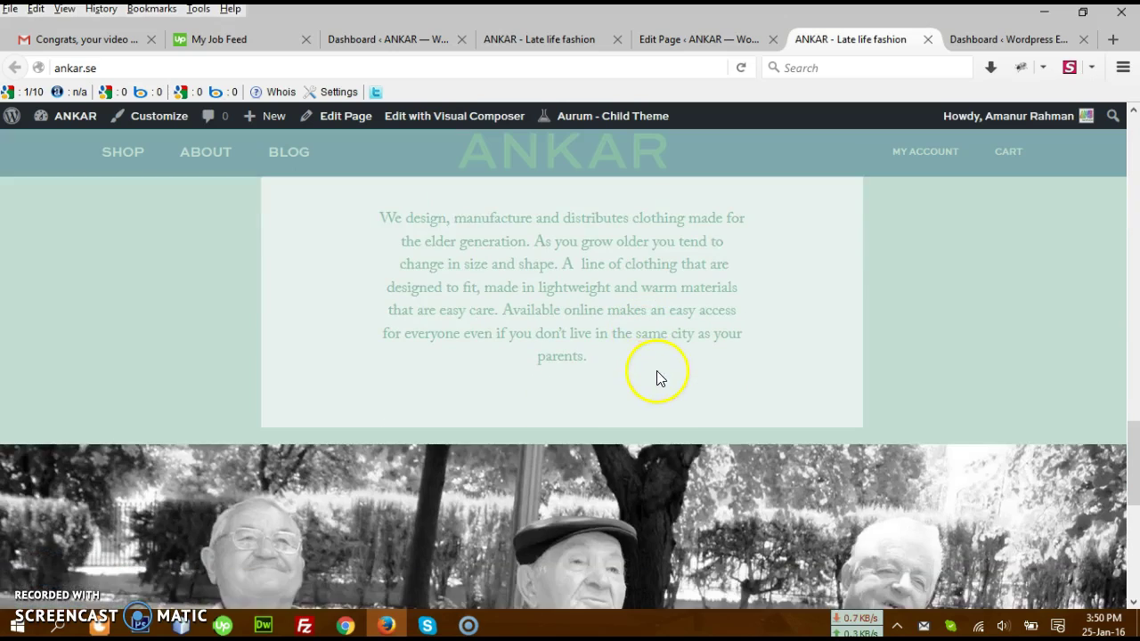
{"action": "scroll", "coordinate": [657, 371], "scroll_direction": "up", "scroll_amount": 2}
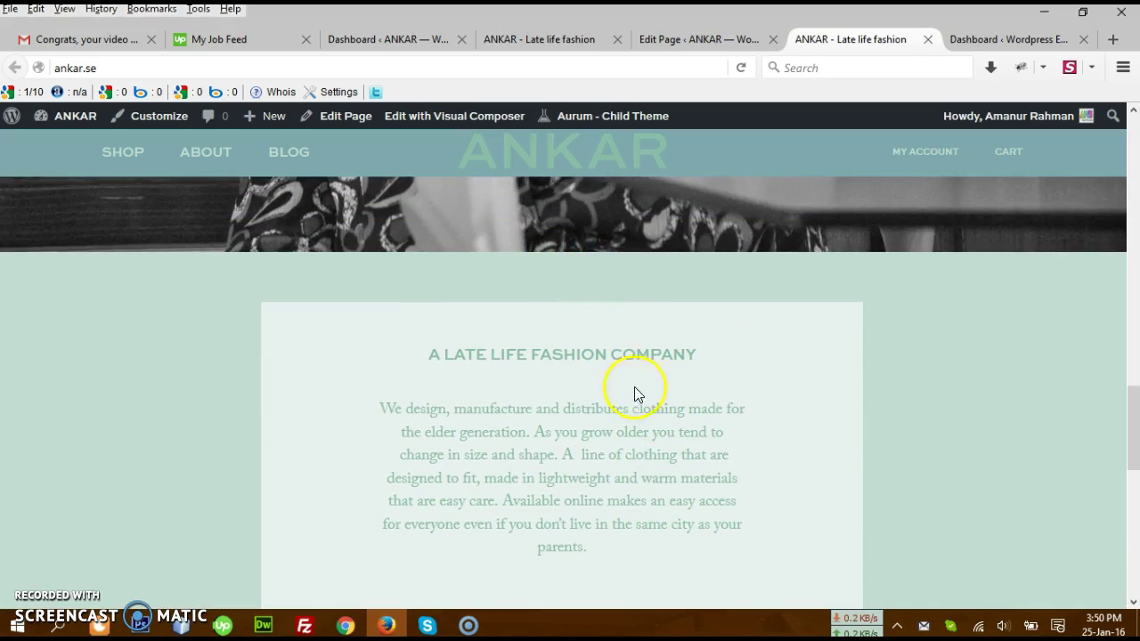
{"action": "scroll", "coordinate": [682, 398], "scroll_direction": "down", "scroll_amount": 1}
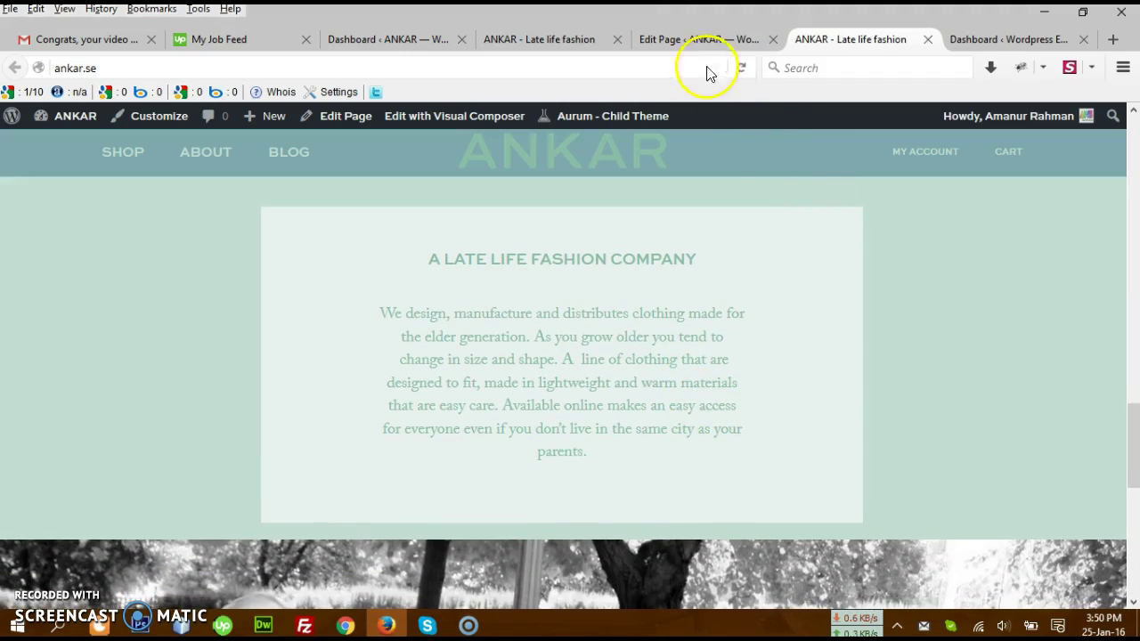
- Return to the page editor and reopen the design options of the fashion company text block
{"action": "left_click", "coordinate": [683, 39]}
{"action": "scroll", "coordinate": [603, 311], "scroll_direction": "down", "scroll_amount": 4}
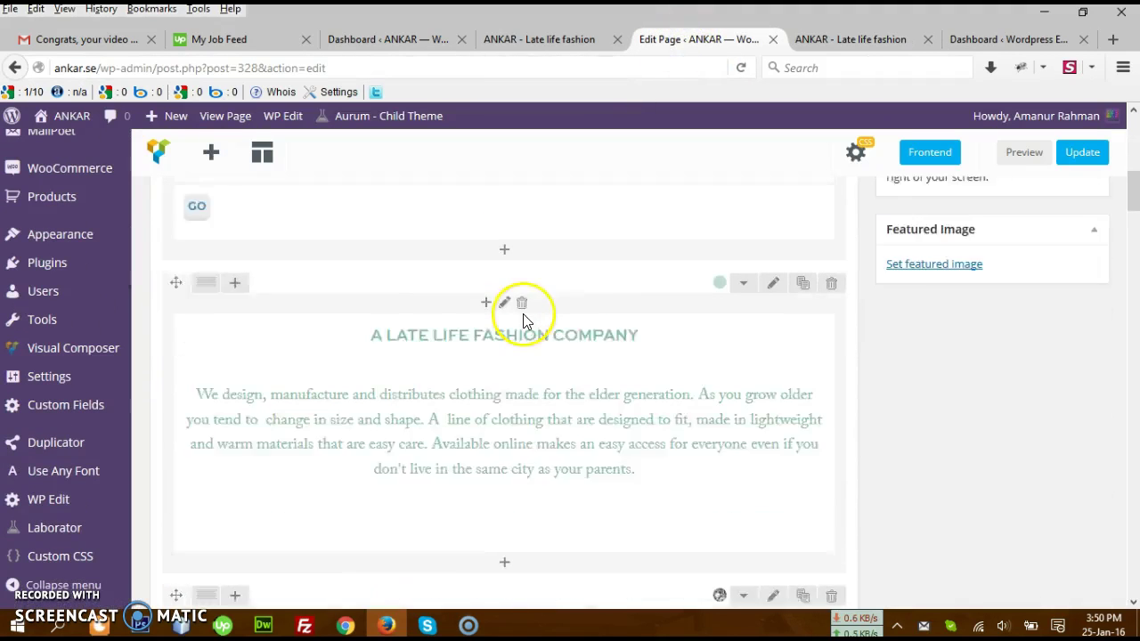
{"action": "mouse_move", "coordinate": [525, 342]}
{"action": "left_click", "coordinate": [522, 382]}
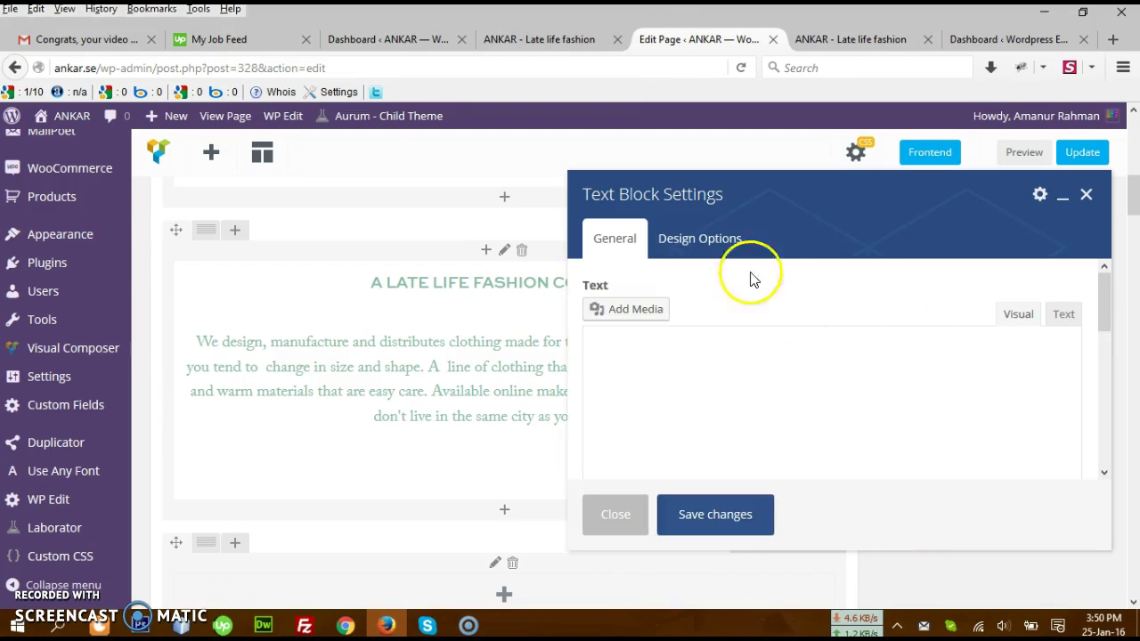
{"action": "left_click", "coordinate": [703, 242]}
{"action": "scroll", "coordinate": [771, 351], "scroll_direction": "down", "scroll_amount": 1}
- Set the text block's left and right padding to 40px and save the block's settings
{"action": "left_click", "coordinate": [676, 381]}
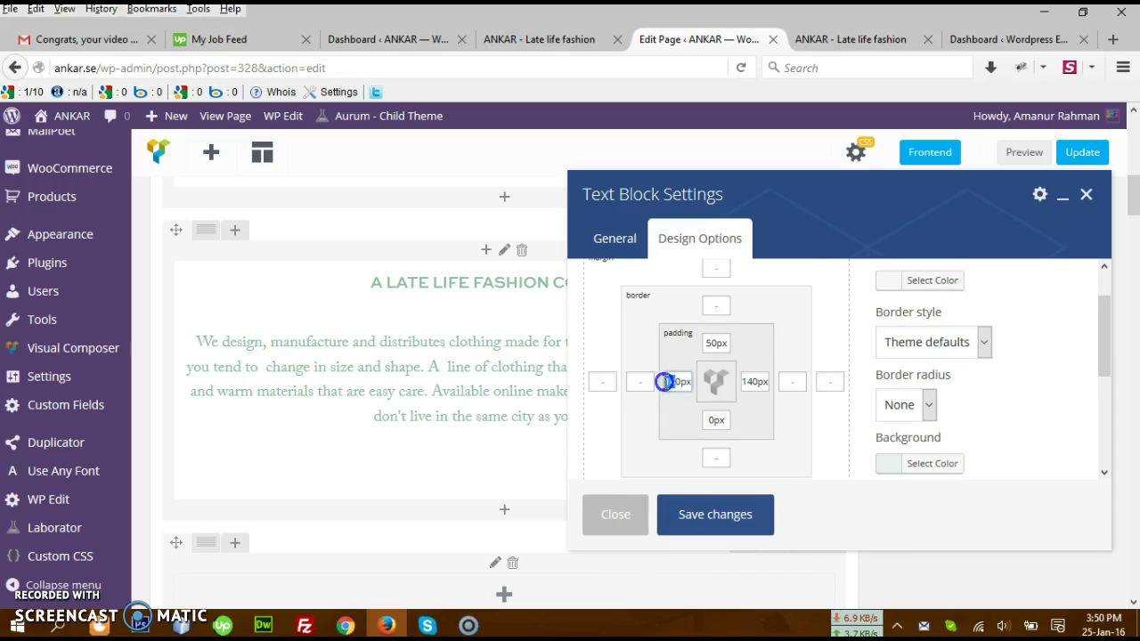
{"action": "type", "text": "40"}
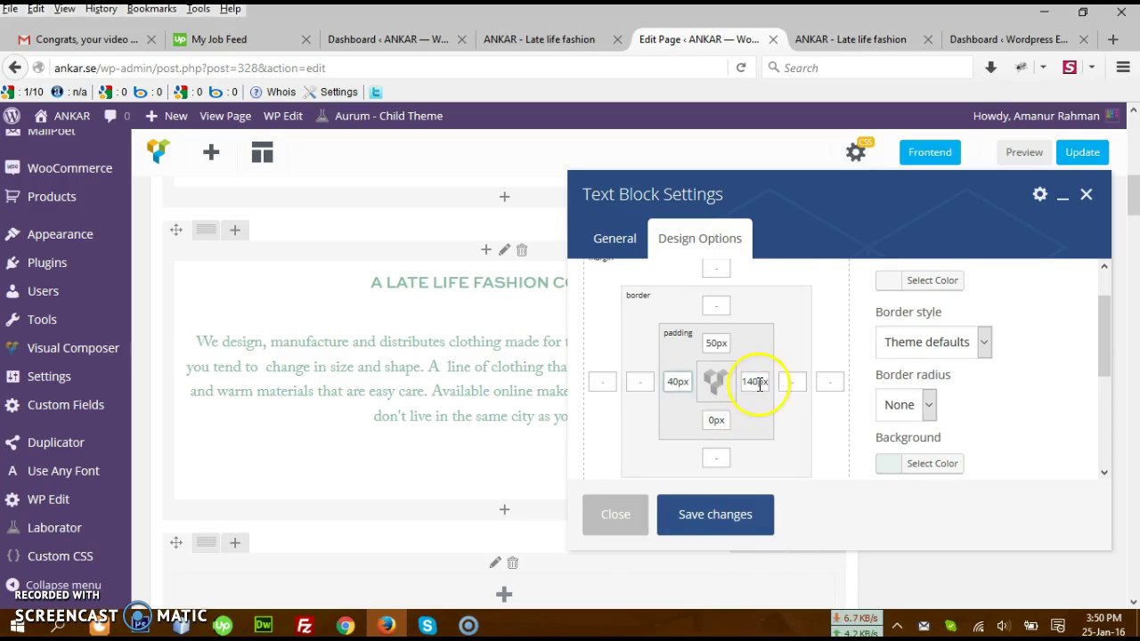
{"action": "left_click", "coordinate": [744, 382]}
{"action": "type", "text": "4"}
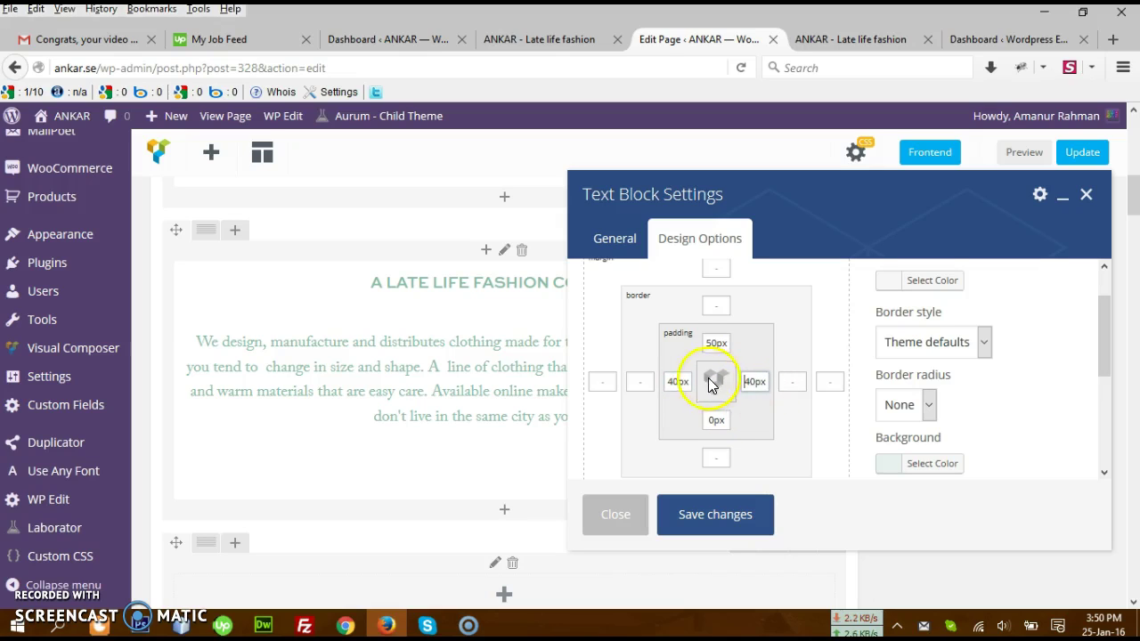
{"action": "left_click", "coordinate": [683, 383]}
{"action": "type", "text": "4"}
{"action": "left_click", "coordinate": [748, 383]}
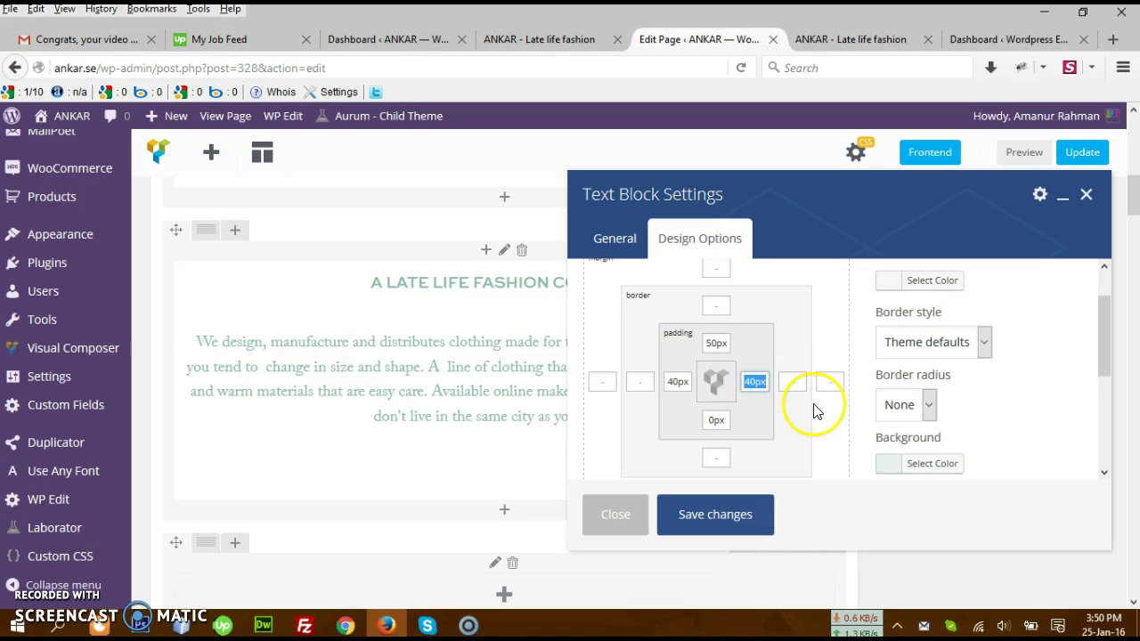
{"action": "left_click", "coordinate": [739, 515]}
- Update the page, then reload the live homepage and check the text block's side spacing
{"action": "left_click", "coordinate": [1079, 153]}
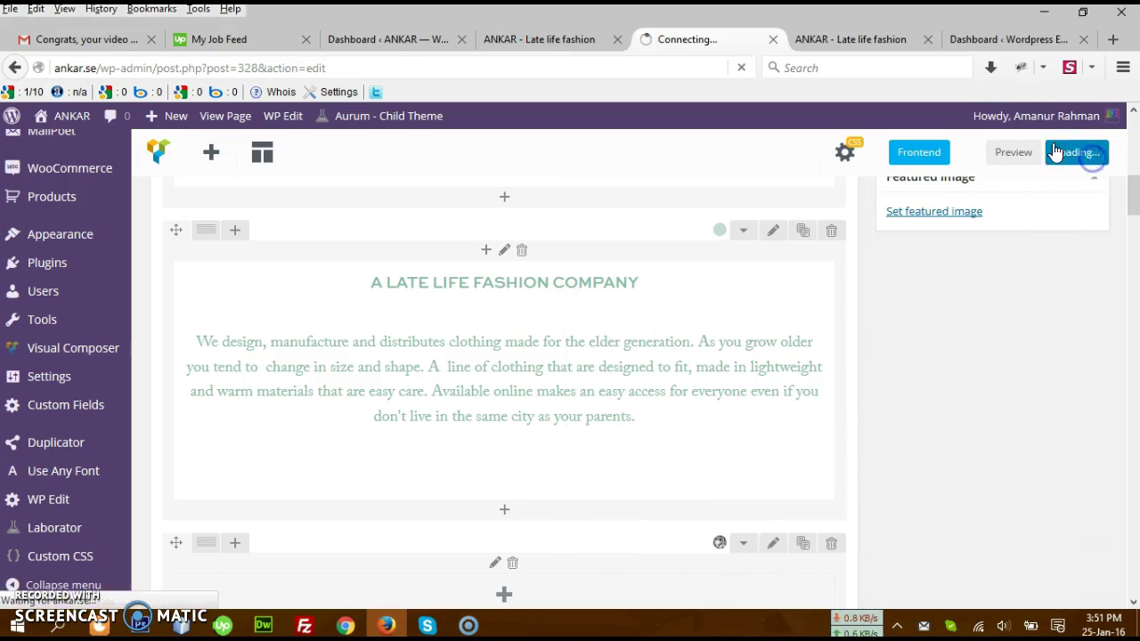
{"action": "left_click", "coordinate": [858, 44]}
{"action": "left_click", "coordinate": [743, 67]}
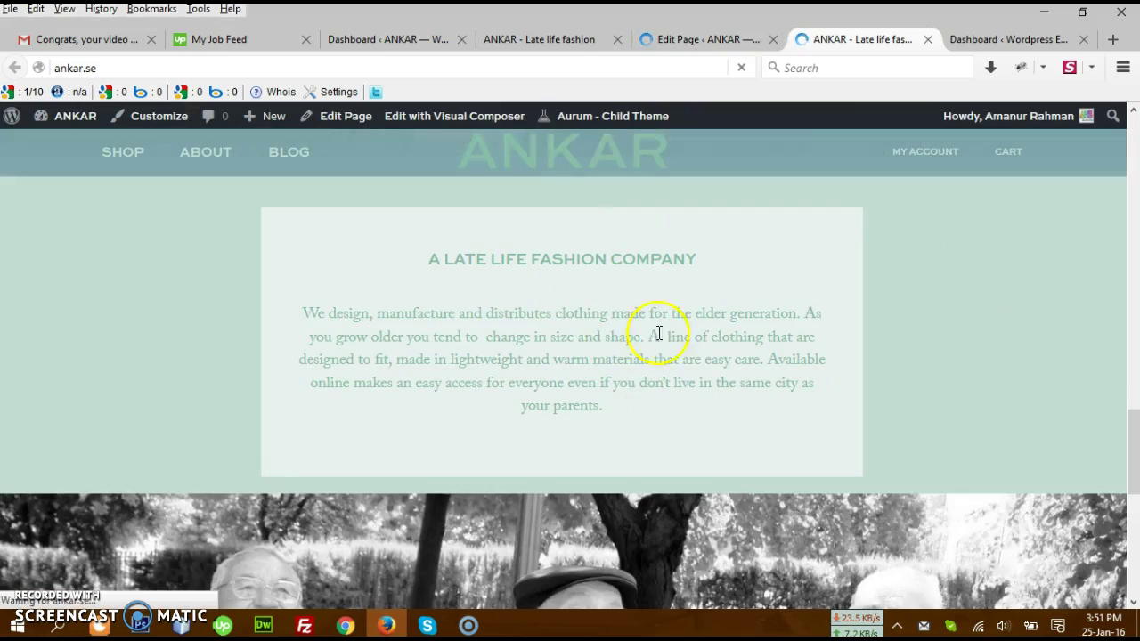
{"action": "scroll", "coordinate": [644, 389], "scroll_direction": "up", "scroll_amount": 2}
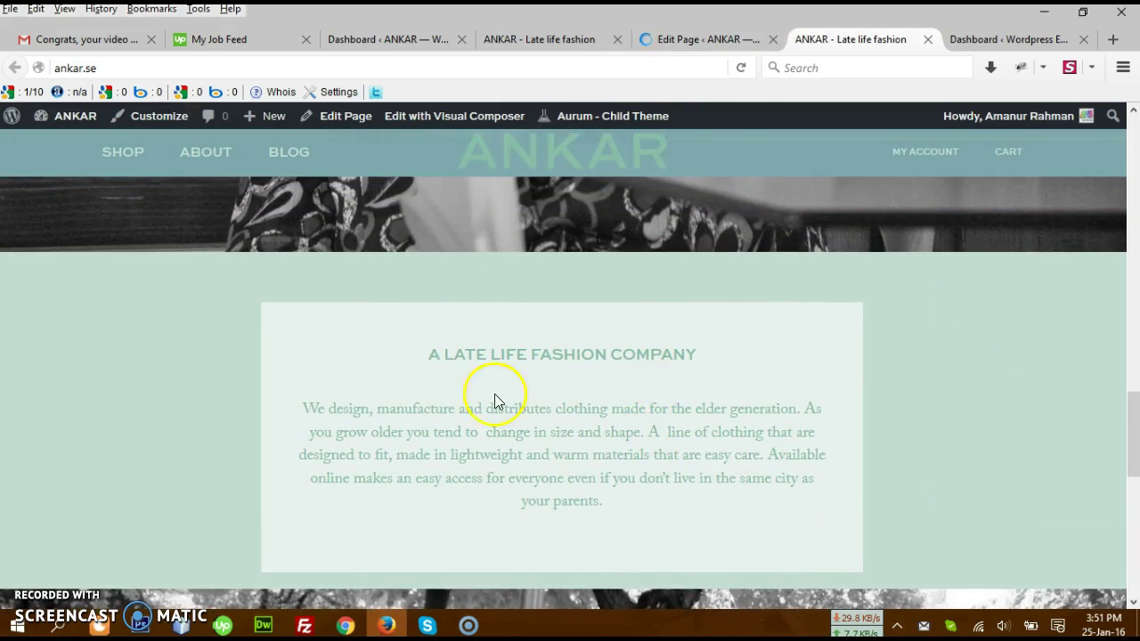
{"action": "scroll", "coordinate": [663, 387], "scroll_direction": "down", "scroll_amount": 2}
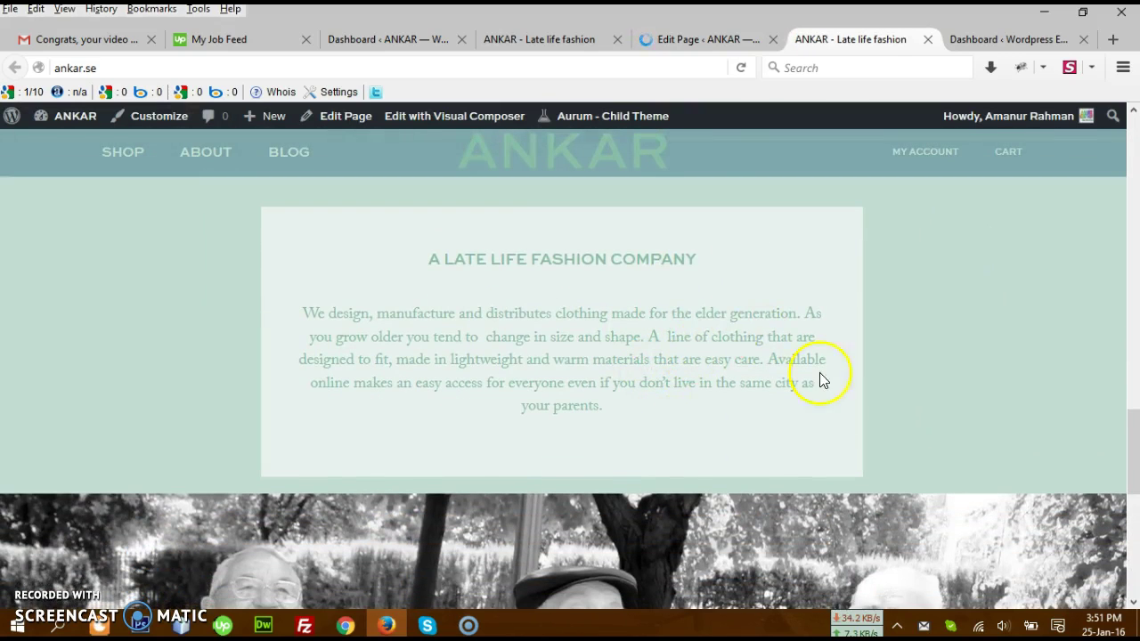